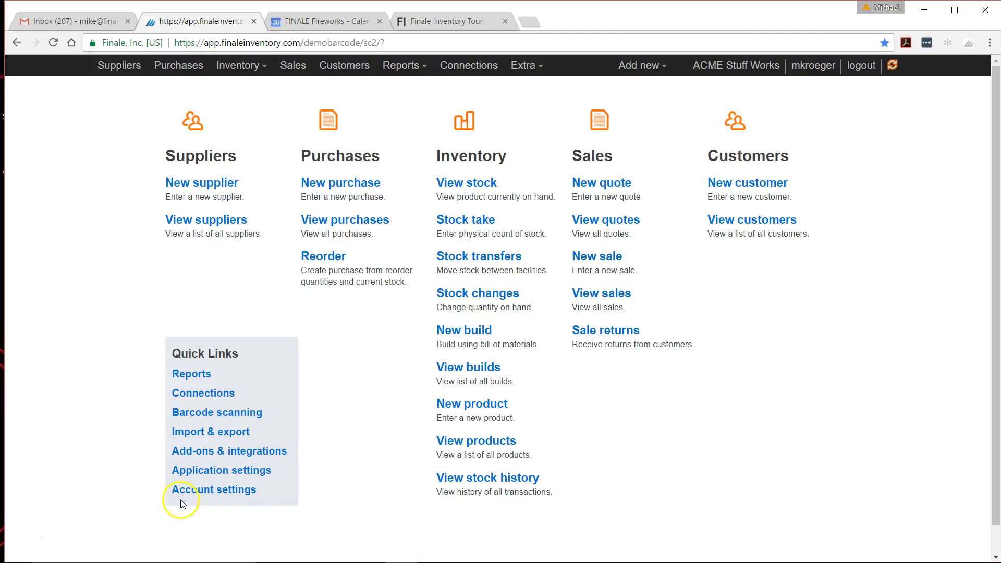
- Open Inventory > Products and clear the search box so every product is listed
left_click(495, 443)
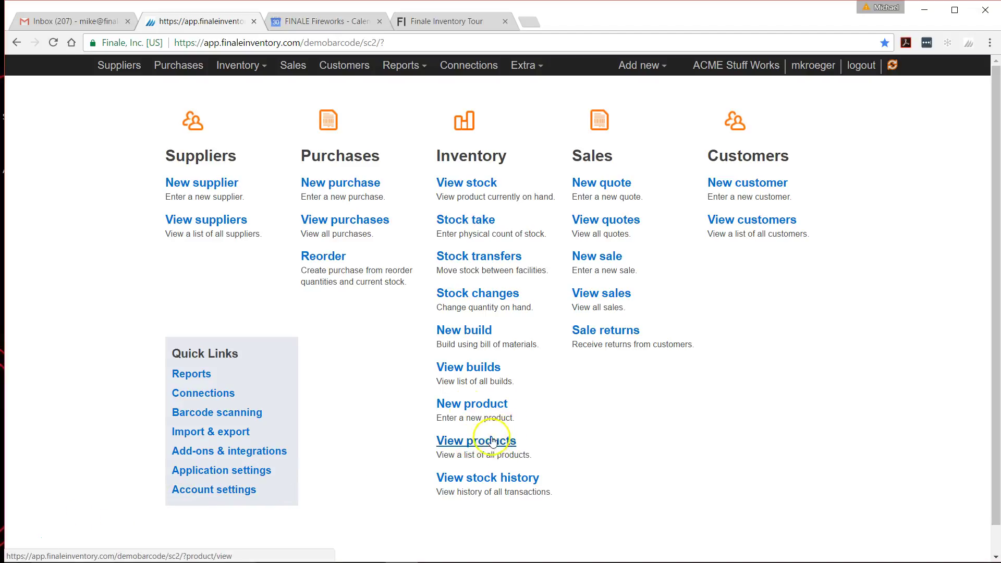
left_click(256, 66)
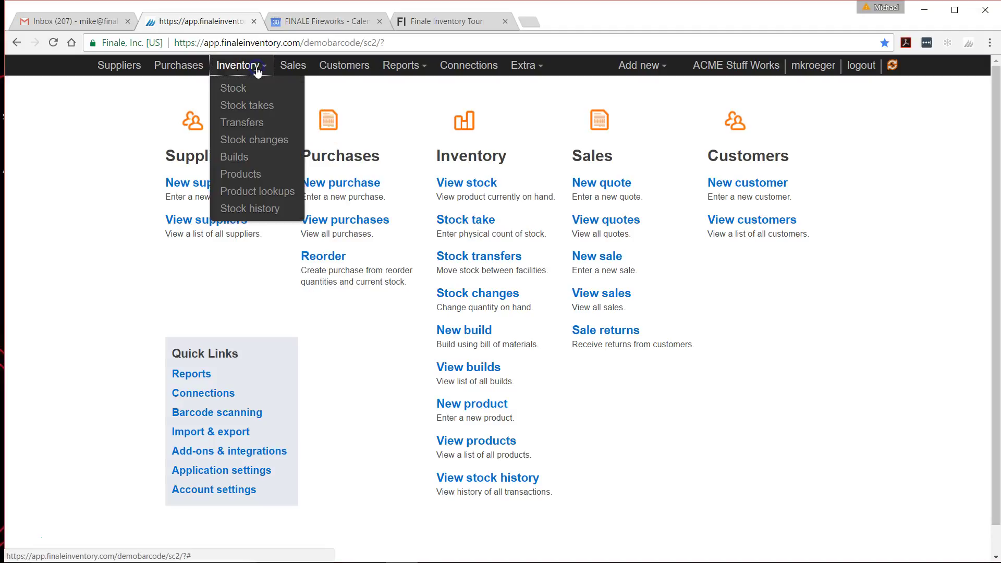
left_click(258, 179)
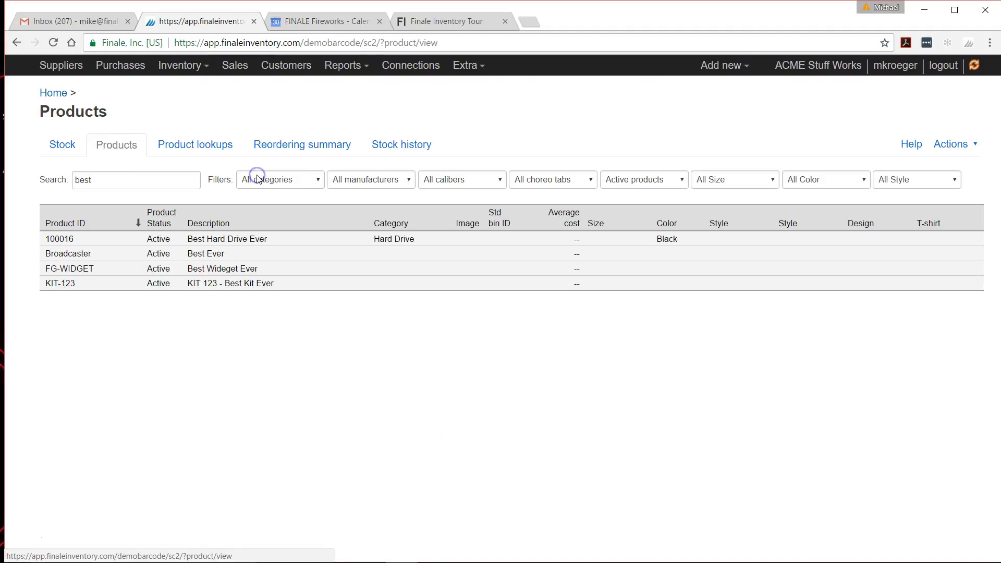
left_click(159, 180)
key("BackSpace")
key("BackSpace")
key("BackSpace")
key("BackSpace")
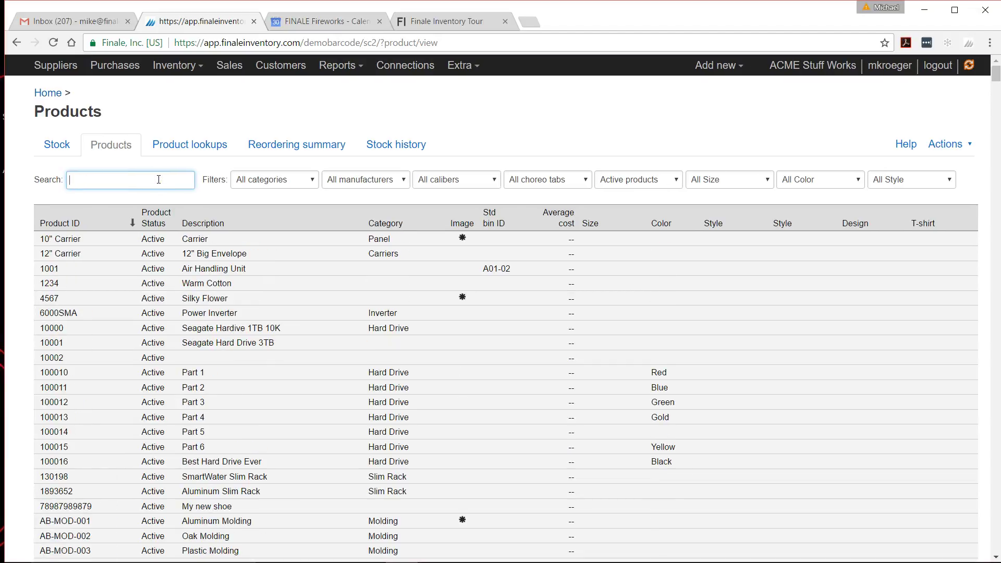
left_click(156, 200)
left_click(155, 199)
left_click(676, 184)
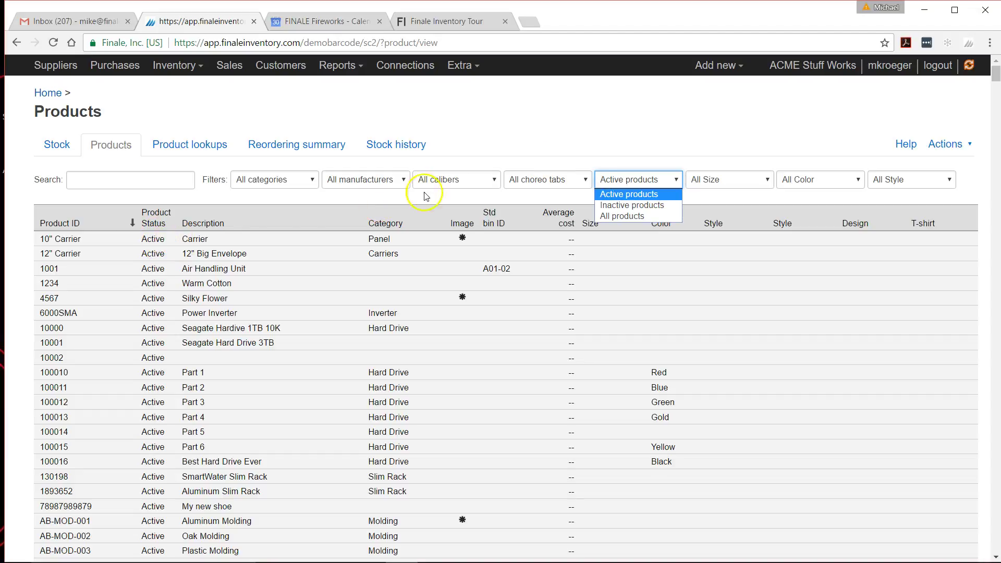
- Filter the list to Inactive products, then open and close the Actions menu
left_click(654, 207)
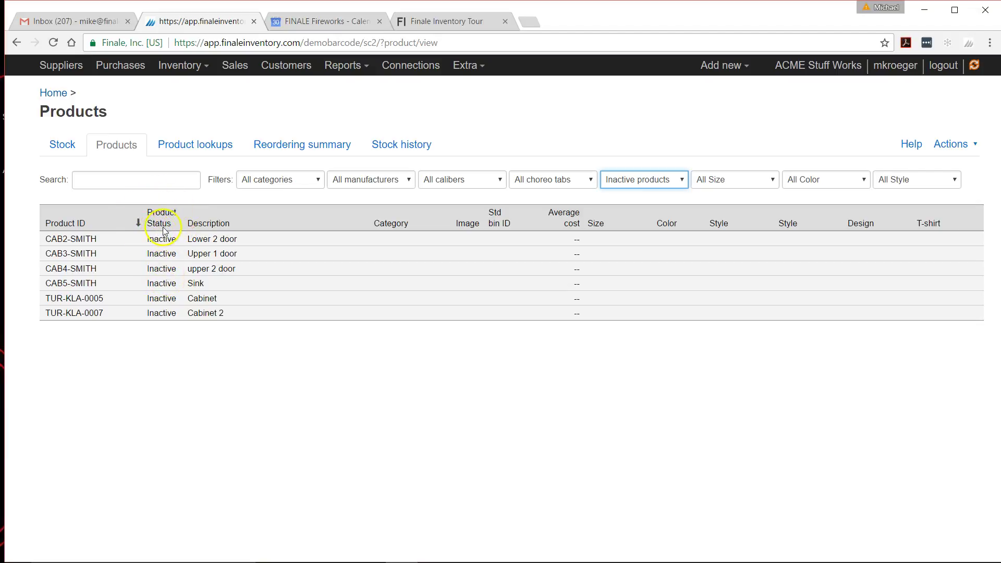
left_click(953, 145)
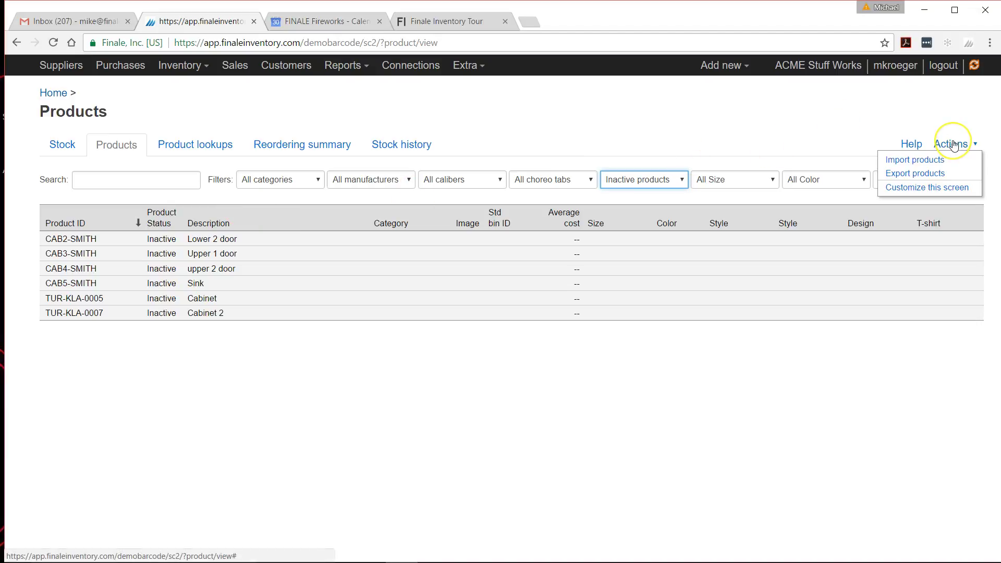
left_click(954, 188)
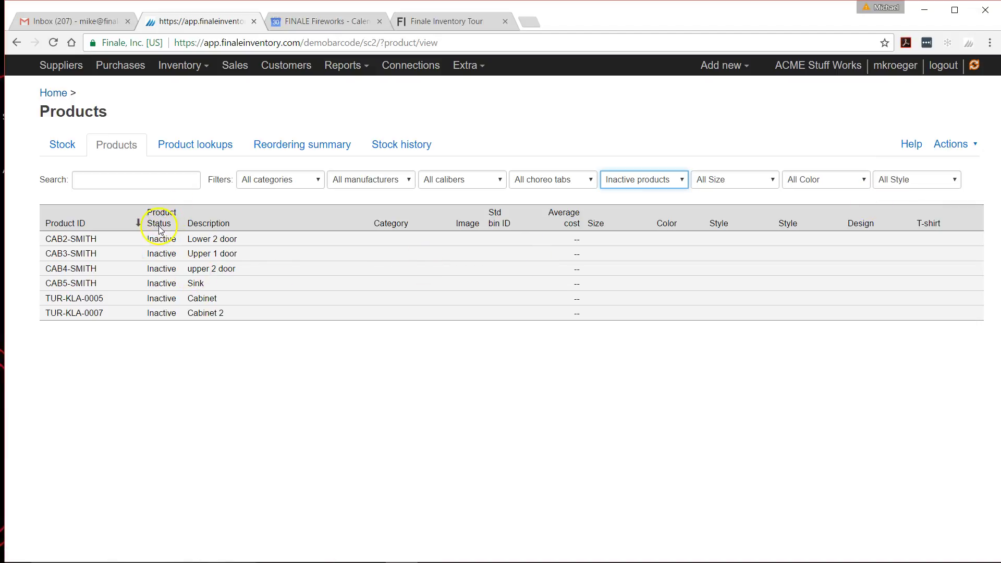
- Change the status filter from Inactive products to All products
left_click(674, 184)
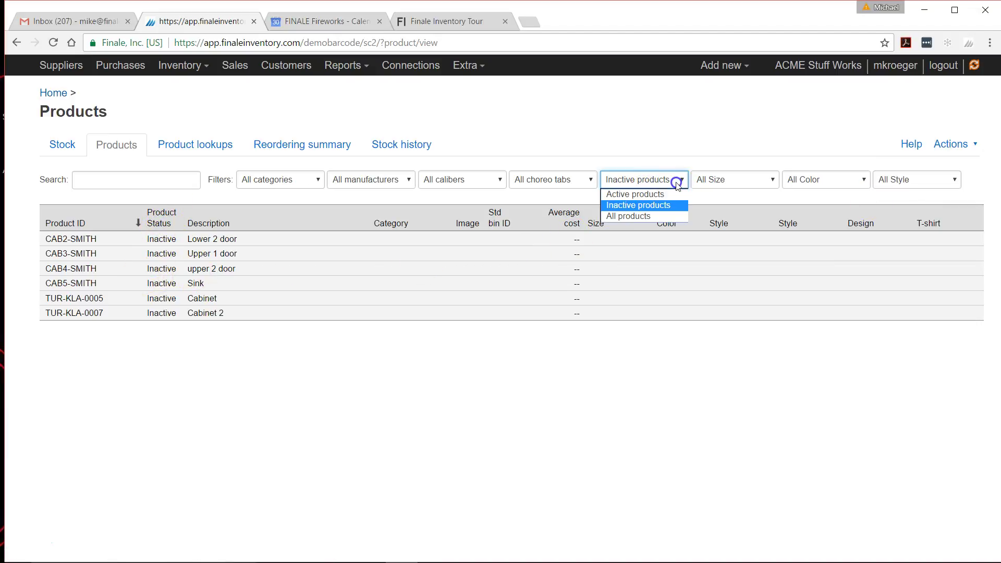
left_click(649, 216)
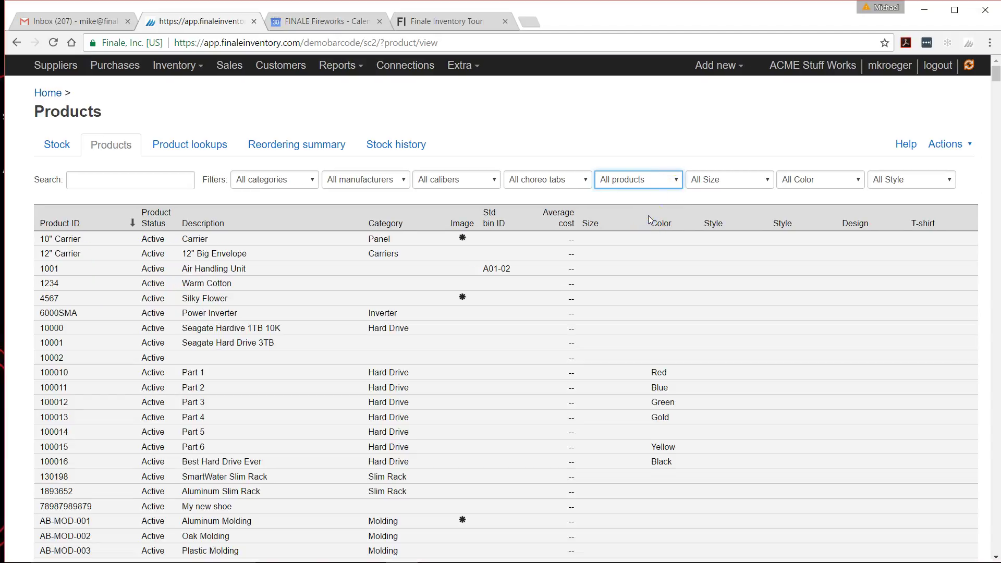
left_click(679, 184)
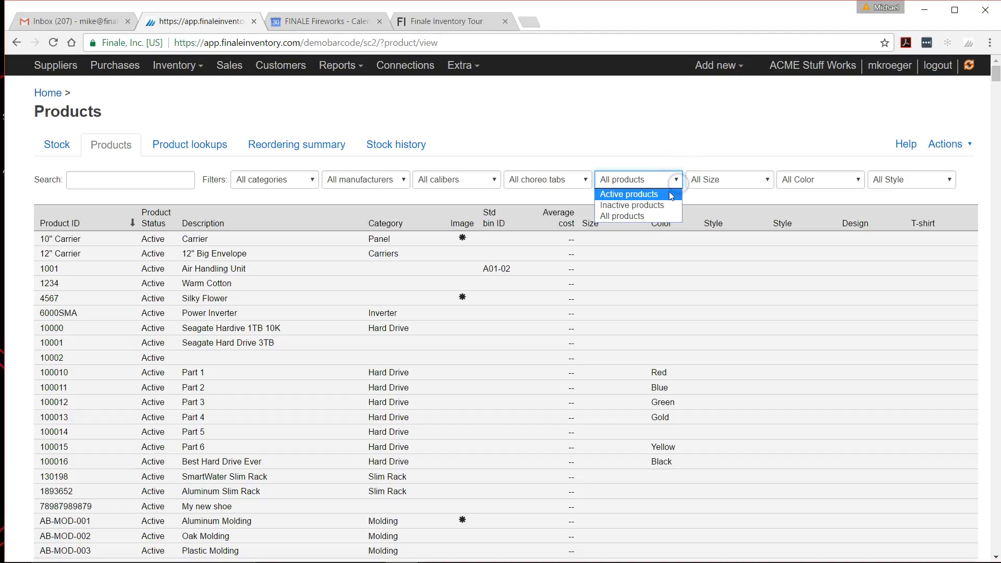
- Filter to Active products and search for 'best', leaving four matches
left_click(670, 193)
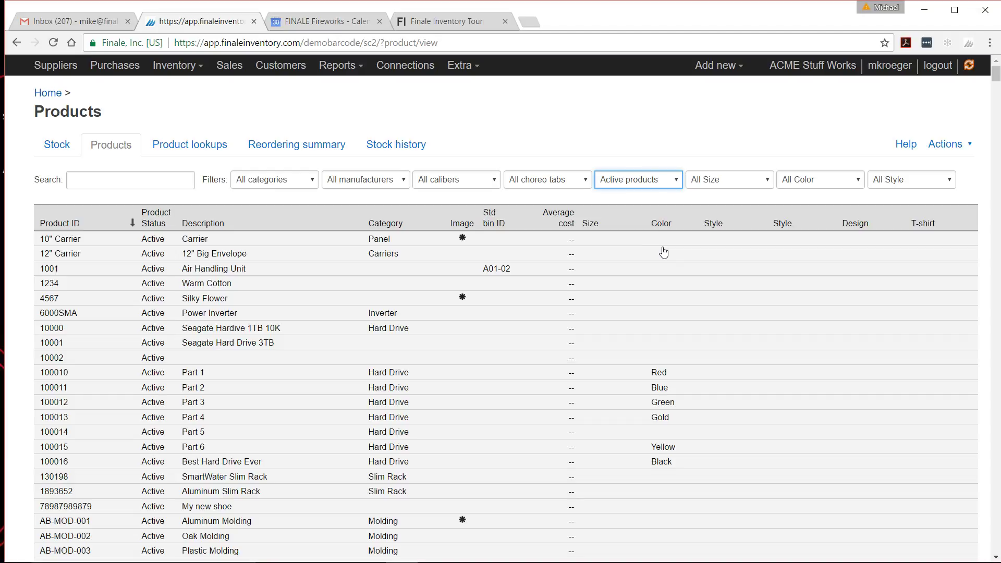
left_click(138, 179)
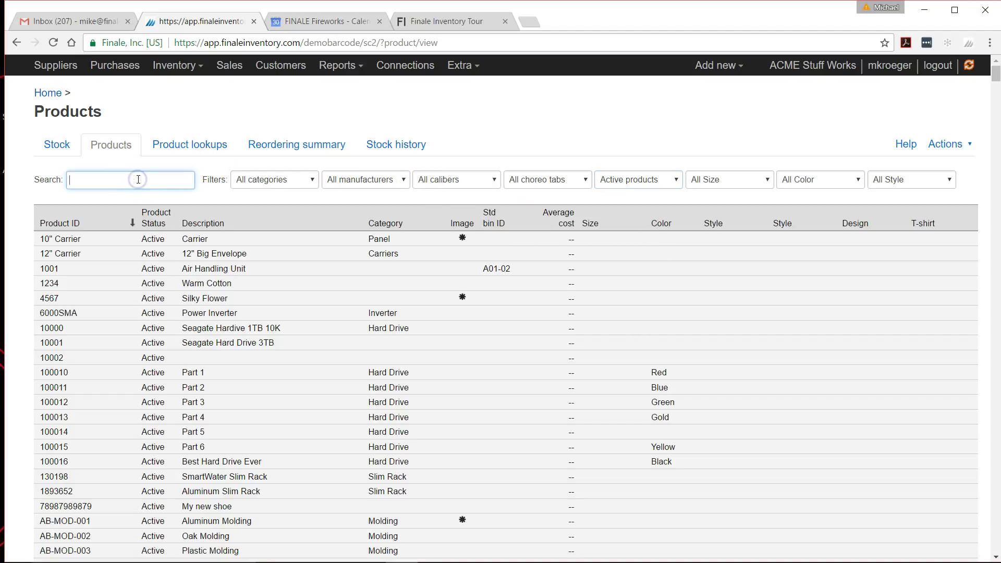
type("best")
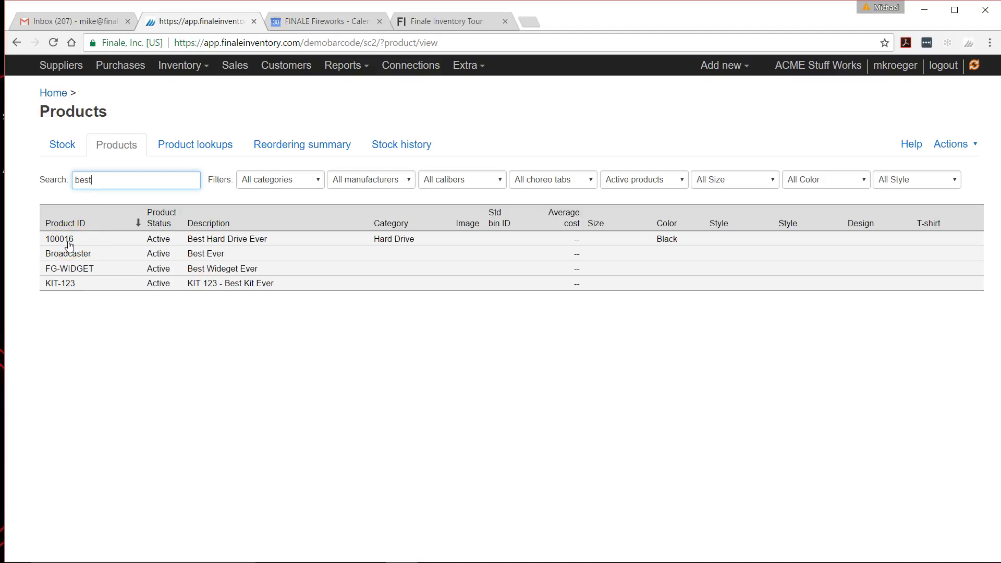
- Deactivate Best Hard Drive Ever through its Actions menu and return to the Products list
left_click(190, 241)
left_click(867, 121)
left_click(870, 151)
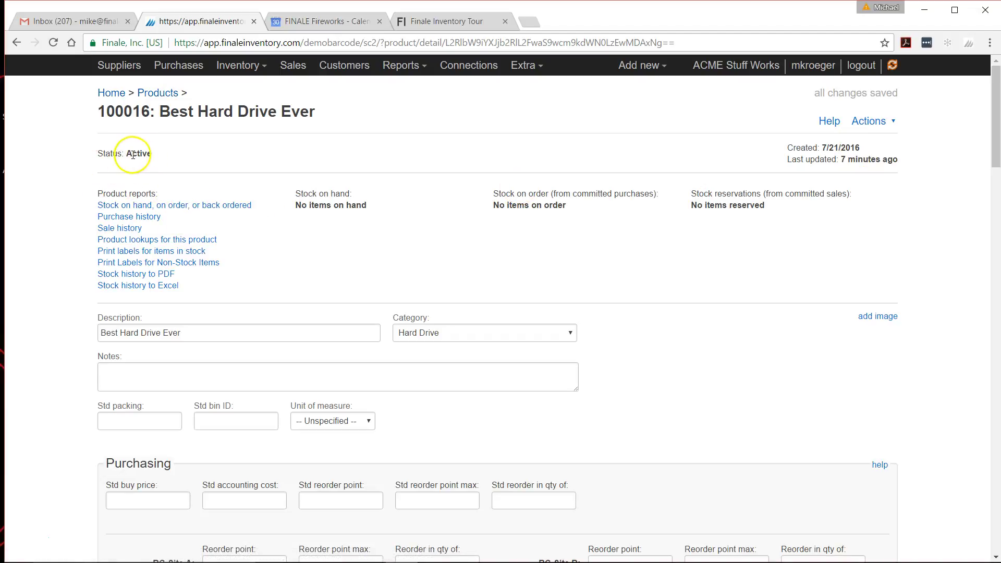
left_click(869, 121)
left_click(871, 152)
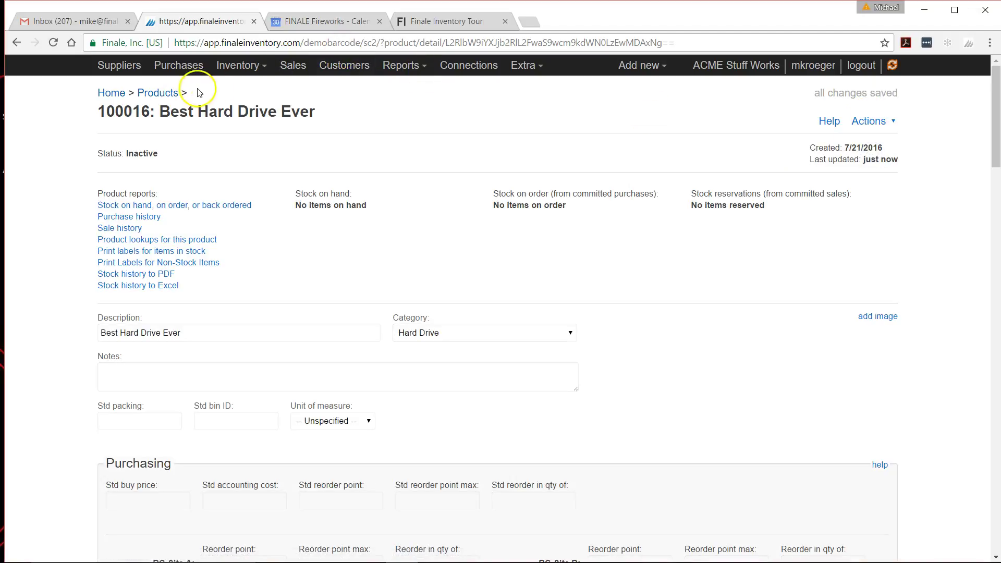
left_click(159, 94)
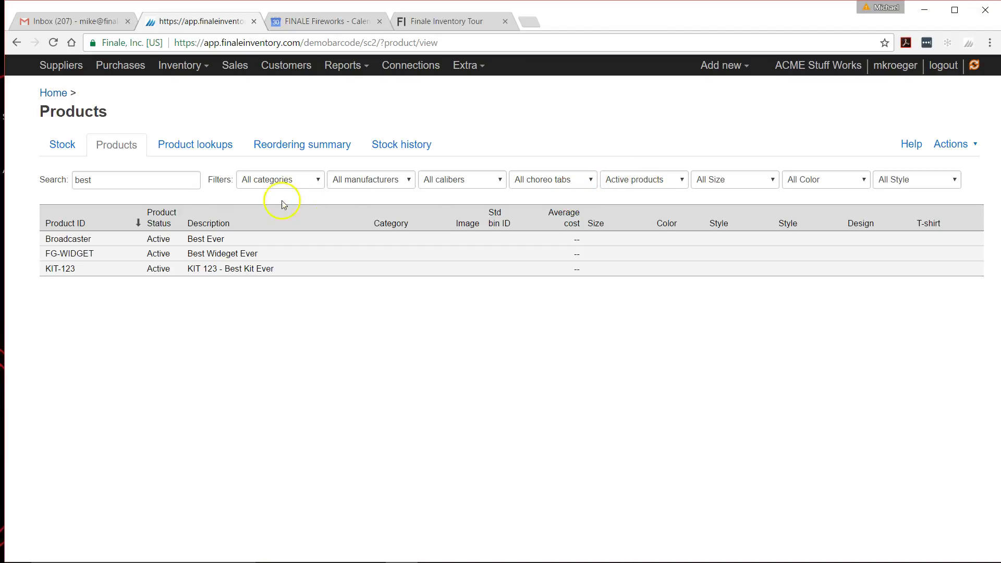
- Search 'best' again with the Inactive products filter, showing 100016 Best Hard Drive Ever as Inactive
left_click(145, 183)
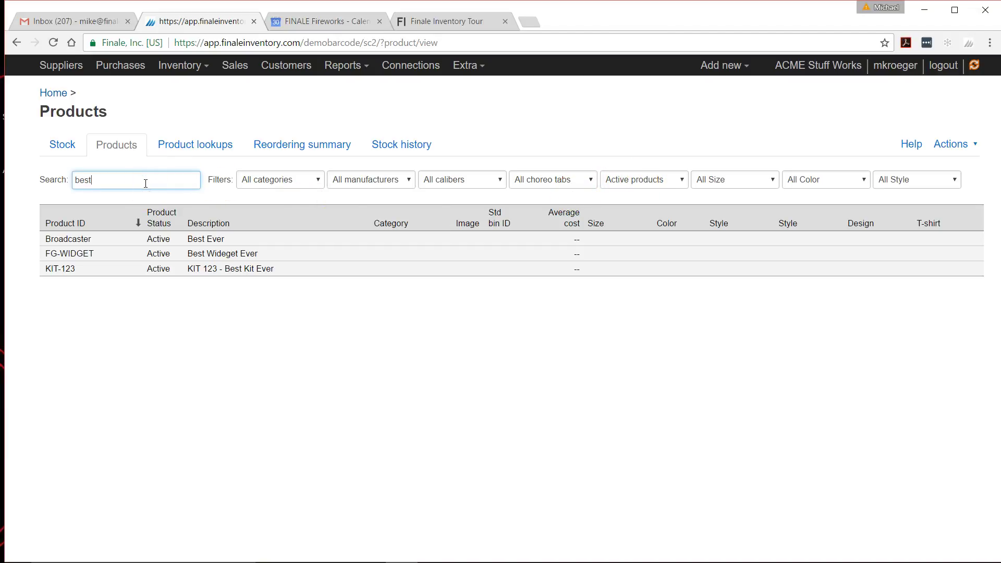
key("BackSpace")
key("BackSpace")
key("BackSpace")
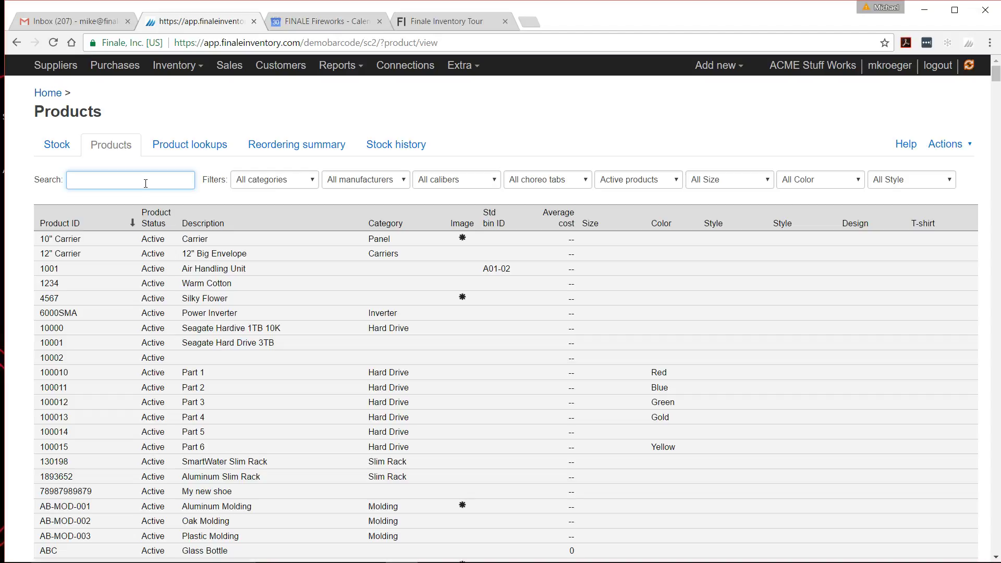
type("best")
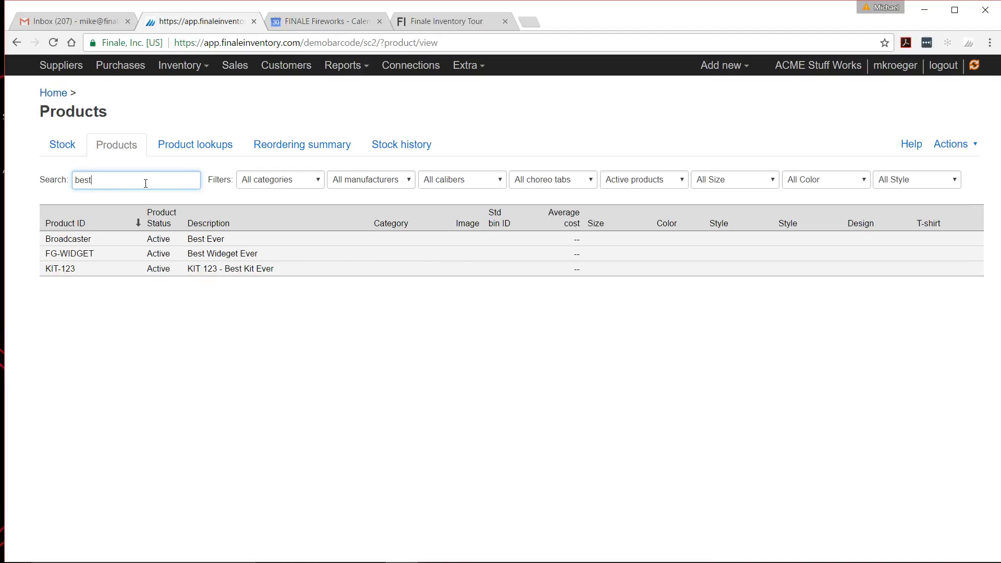
left_click(677, 184)
left_click(677, 208)
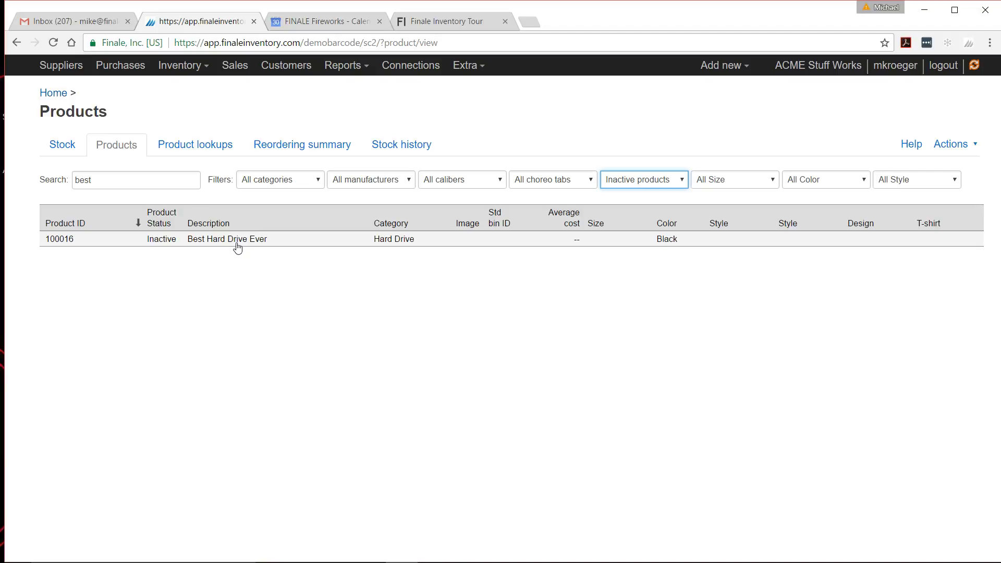
- Reactivate Best Hard Drive Ever through its Actions menu and return to the Products list
left_click(161, 243)
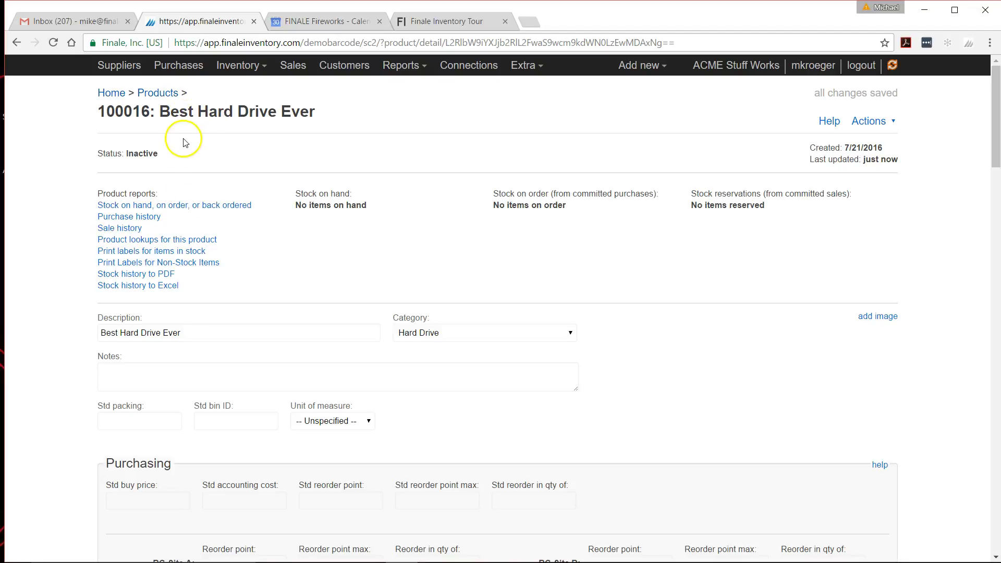
left_click(867, 122)
left_click(865, 151)
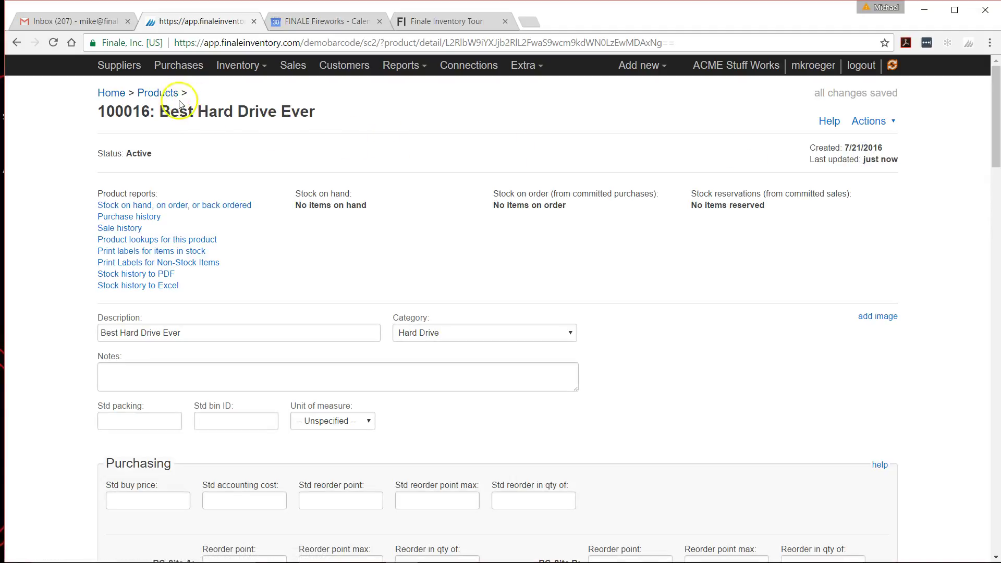
left_click(159, 93)
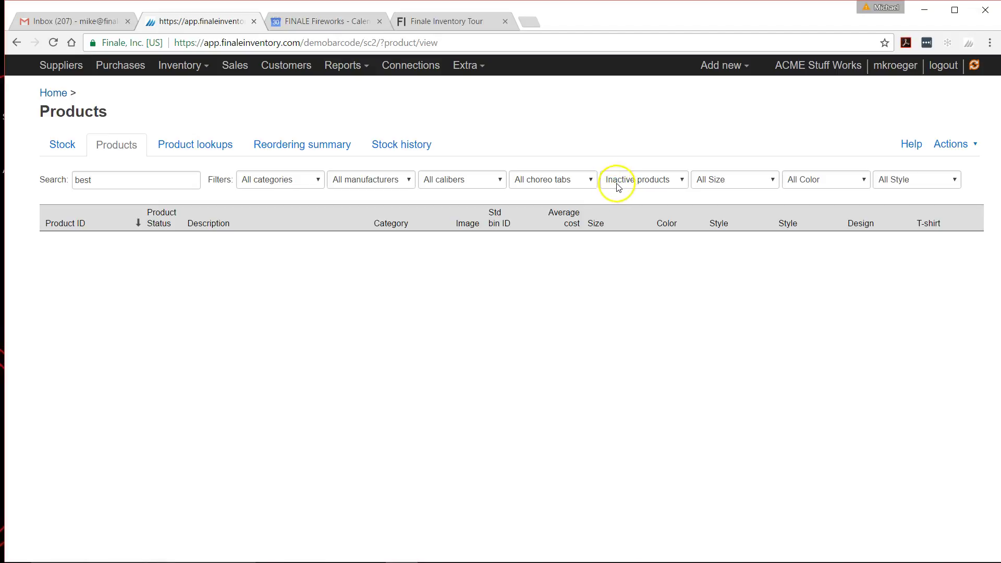
- Set the status filter to Active products so 'best' lists four matches again
left_click(117, 182)
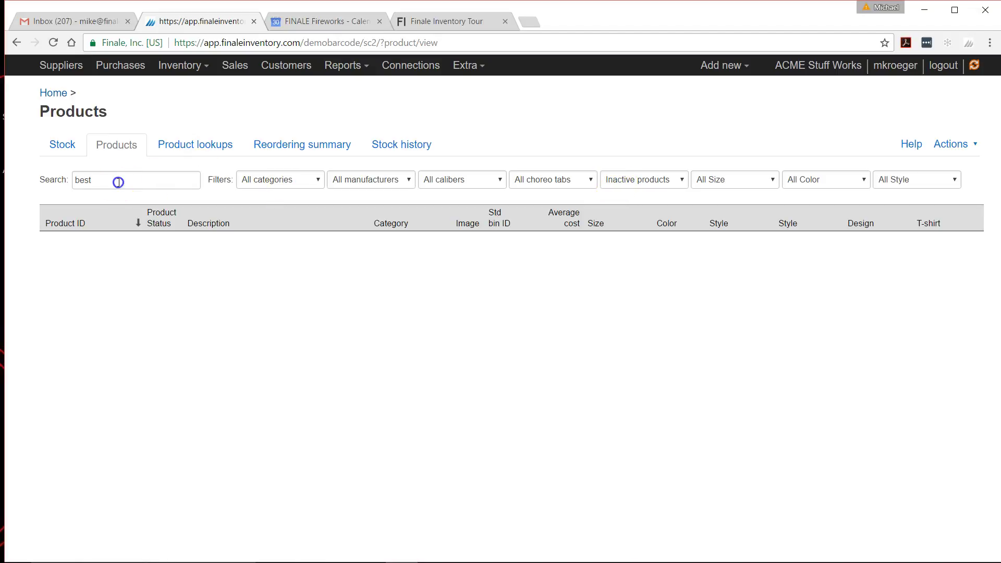
left_click(682, 179)
left_click(680, 194)
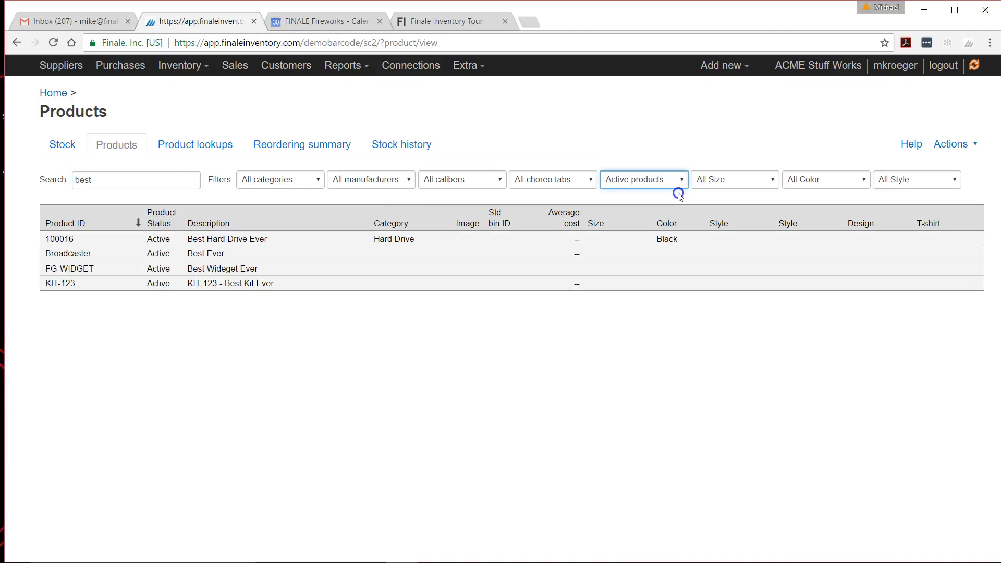
- Go back from the Products list to the Home dashboard with its Quick Links
left_click(266, 240)
left_click(54, 244)
left_click(55, 255)
left_click(64, 148)
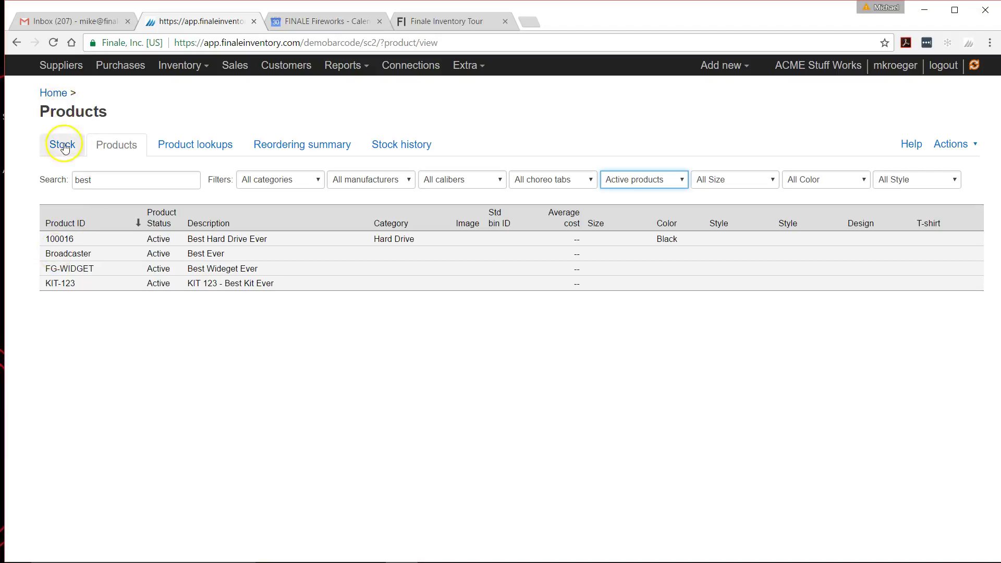
left_click(62, 96)
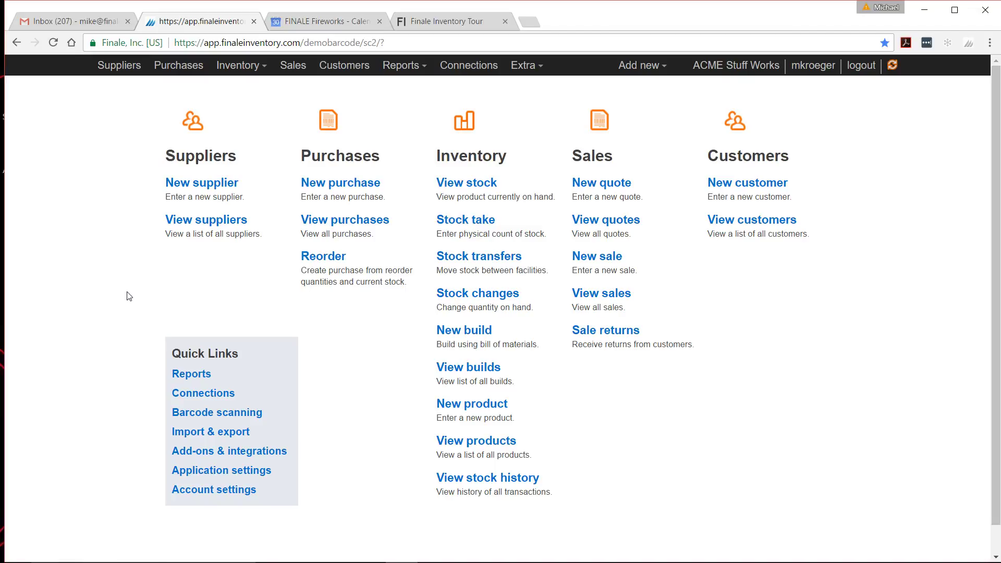
- Open Import & export and the Import to batch create & update products page
left_click(227, 437)
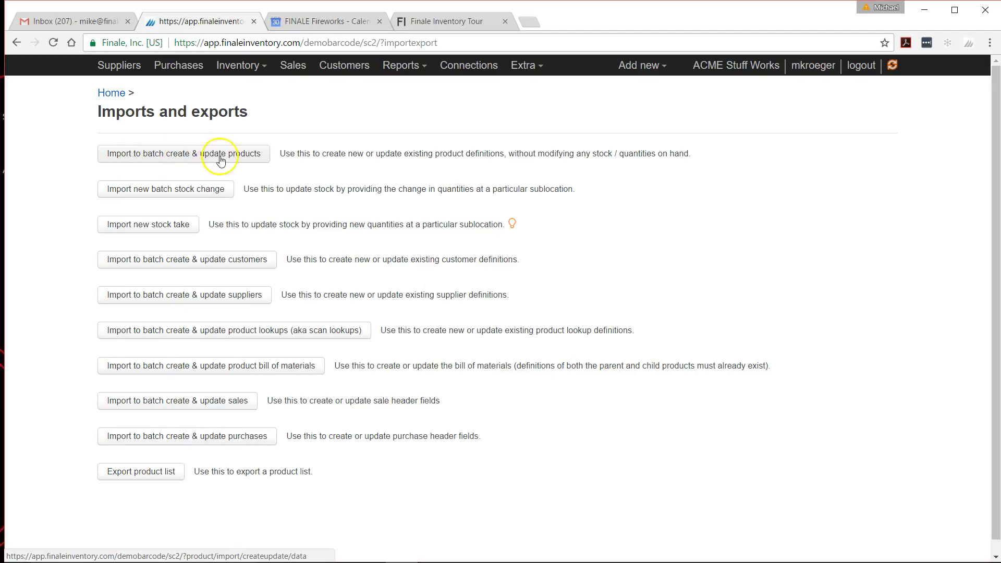
left_click(242, 163)
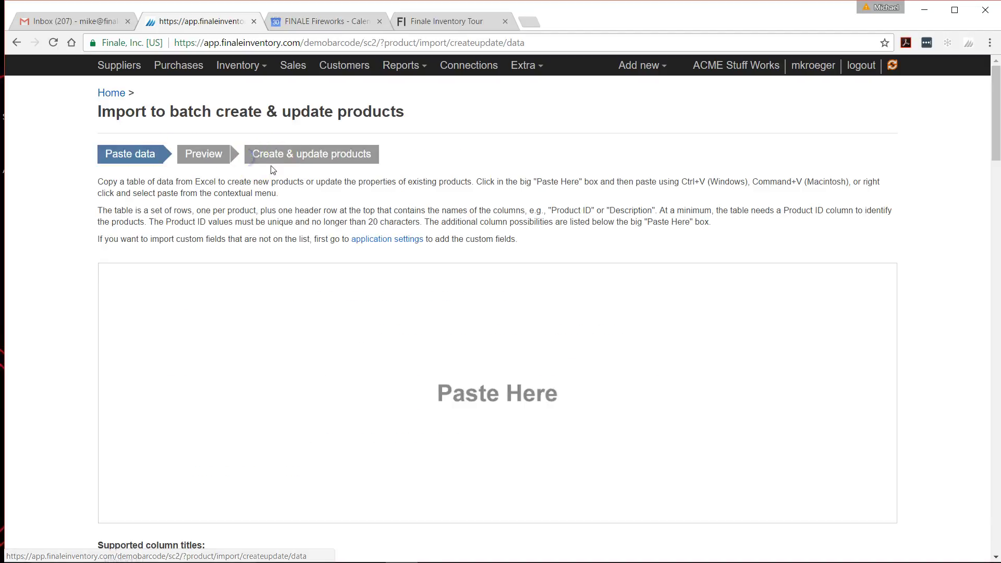
scroll(217, 420, "down", 1)
scroll(218, 420, "down", 1)
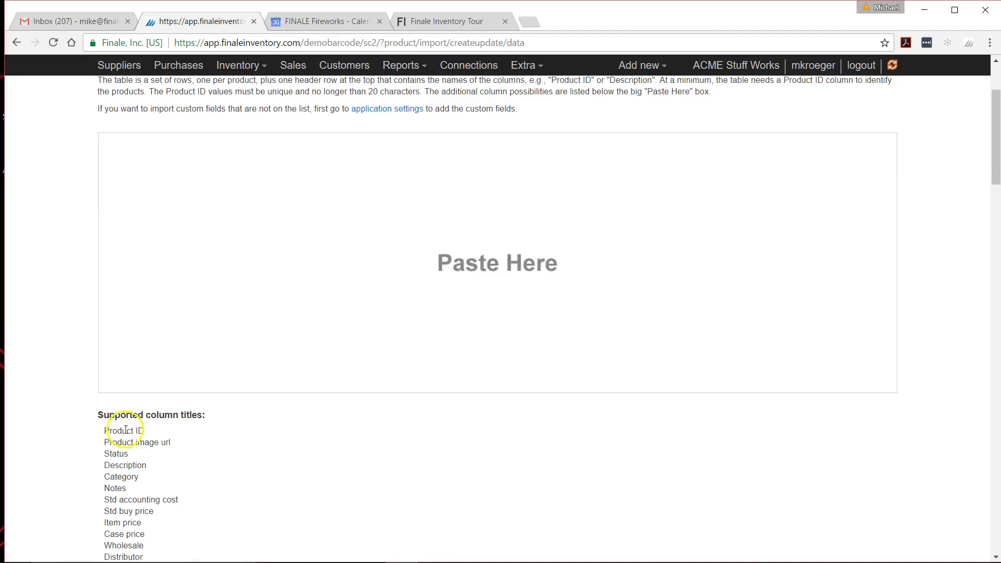
- Select the Product ID and Status entries under Supported column titles
left_click_drag(106, 432, 148, 438)
left_click_drag(103, 454, 129, 454)
right_click(119, 460)
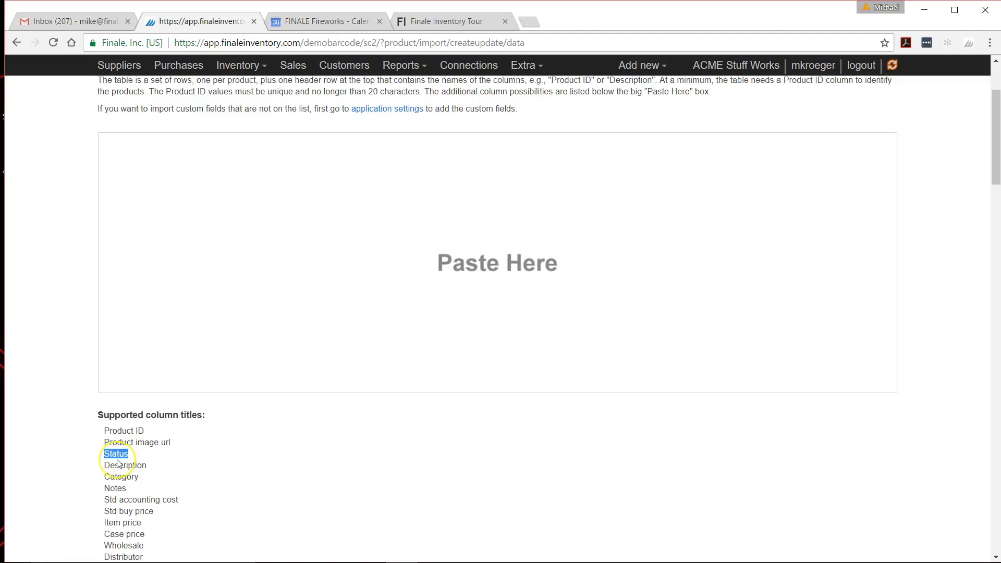